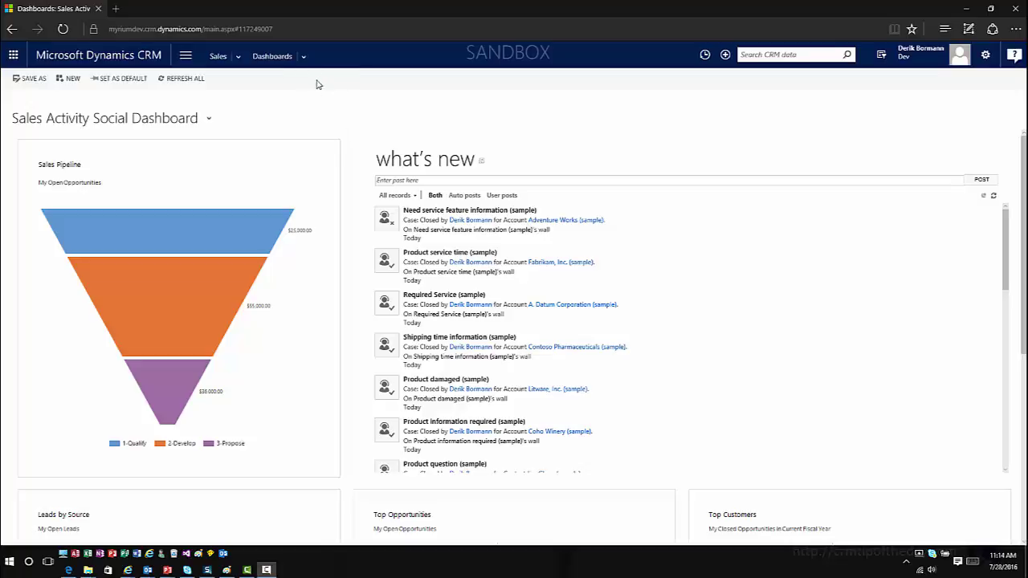
# Step: Open the Voice of the Customer active surveys list, followed by the survey responses list
pyautogui.click(186, 55)
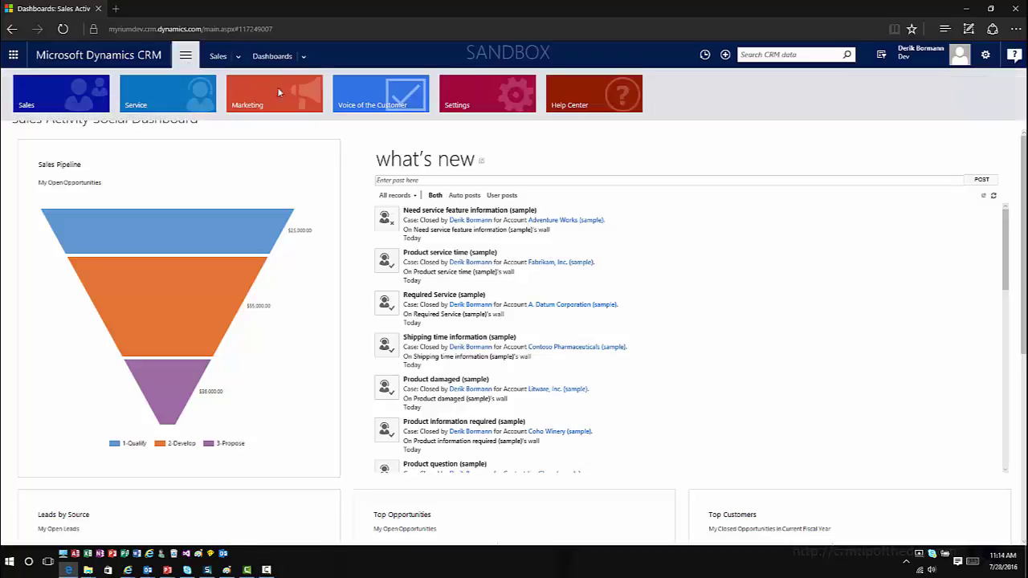
pyautogui.click(391, 107)
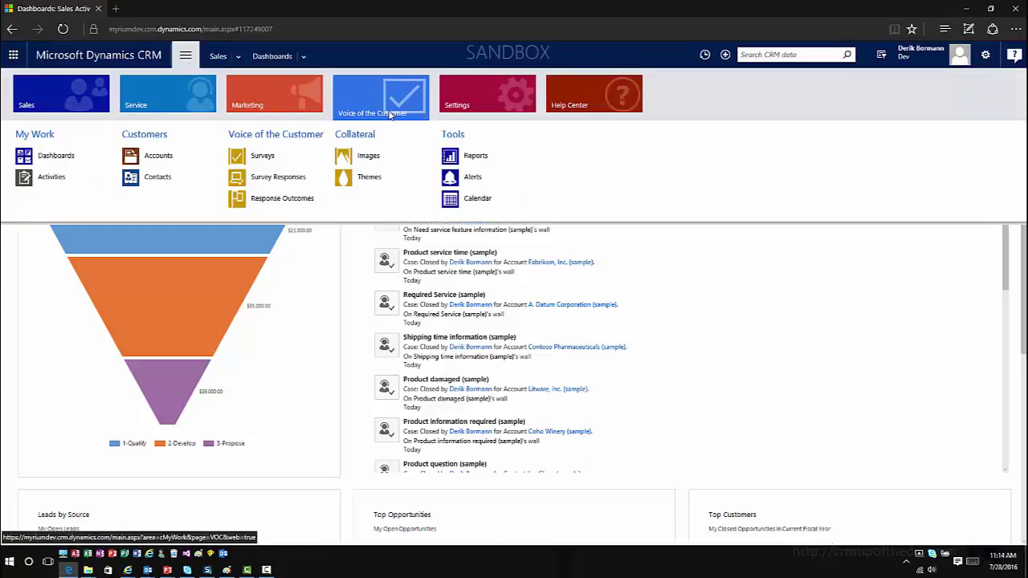
pyautogui.click(292, 166)
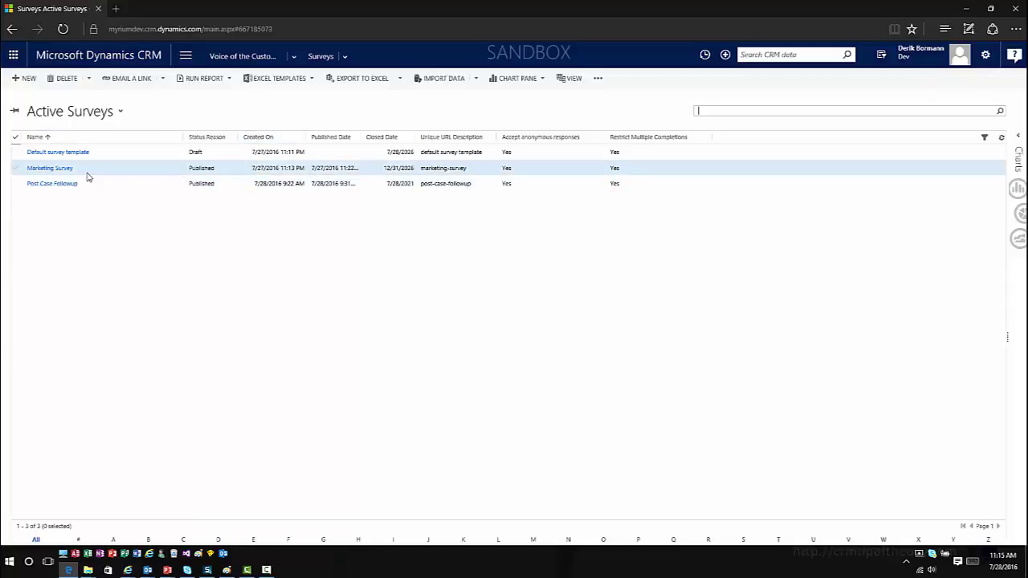
pyautogui.click(294, 57)
pyautogui.click(299, 131)
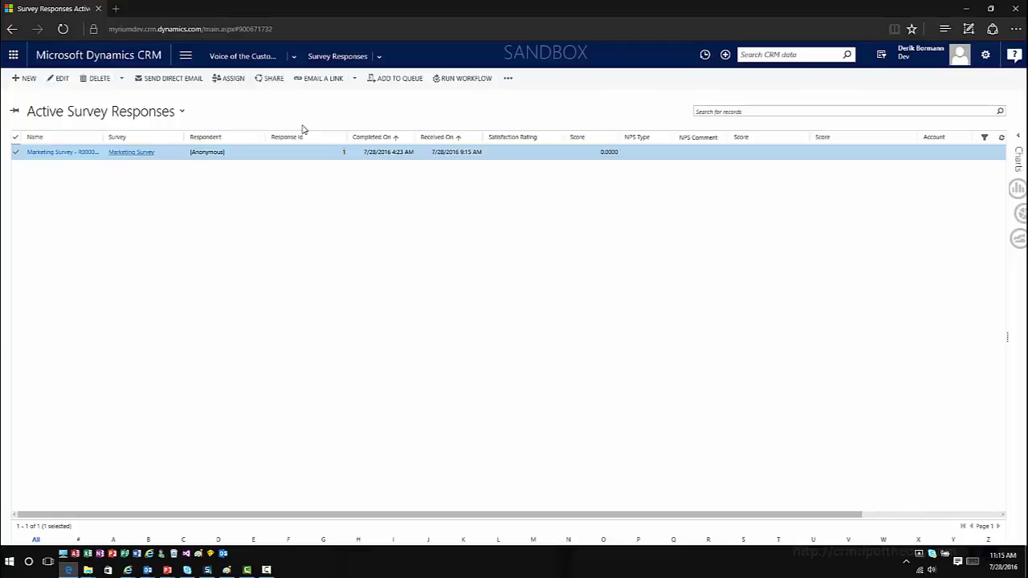
# Step: View the configuration page of the installed VoiceOfTheCustomer solution and close it
pyautogui.click(185, 55)
pyautogui.click(505, 100)
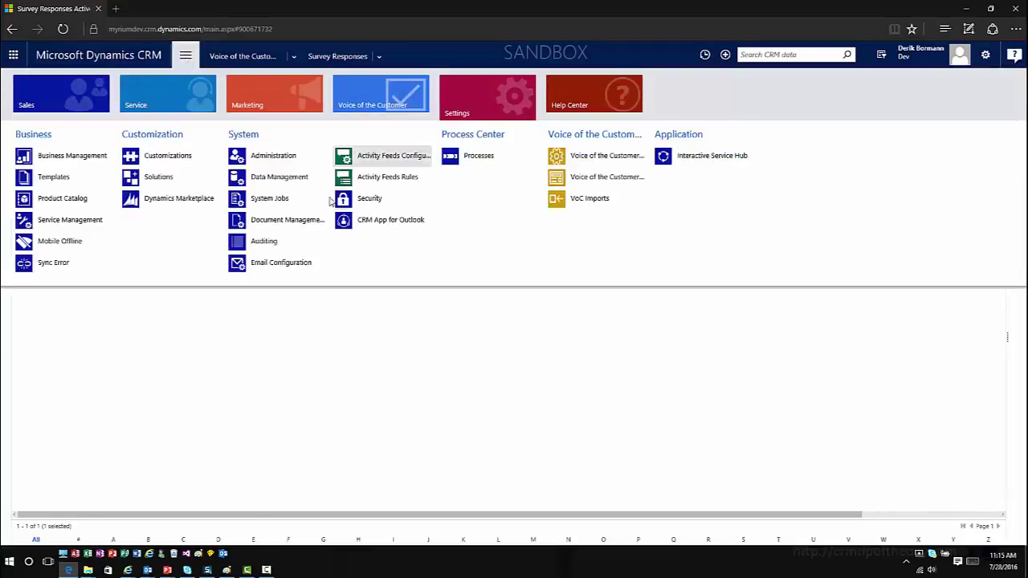
pyautogui.click(182, 182)
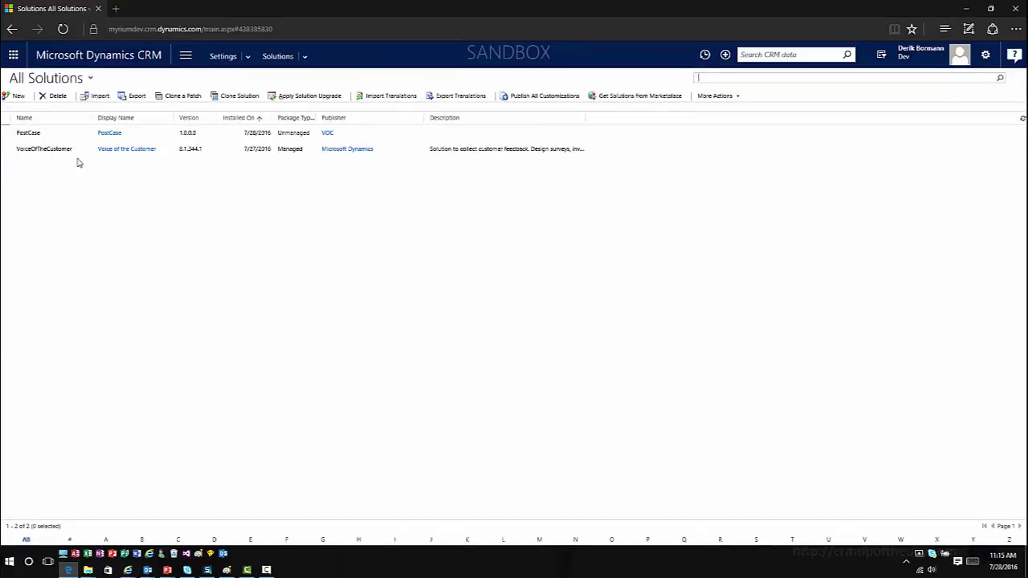
pyautogui.doubleClick(80, 153)
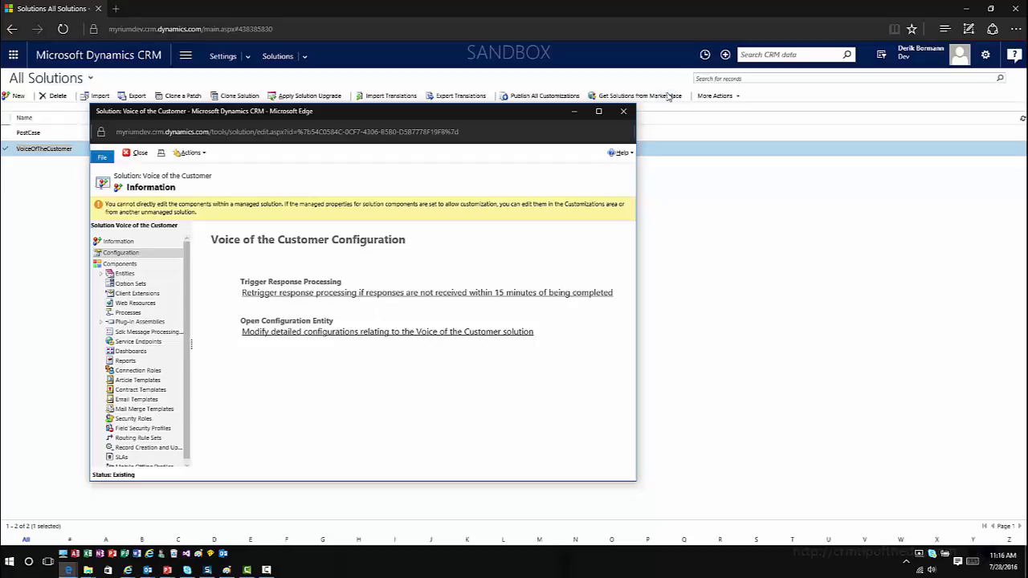
pyautogui.click(624, 112)
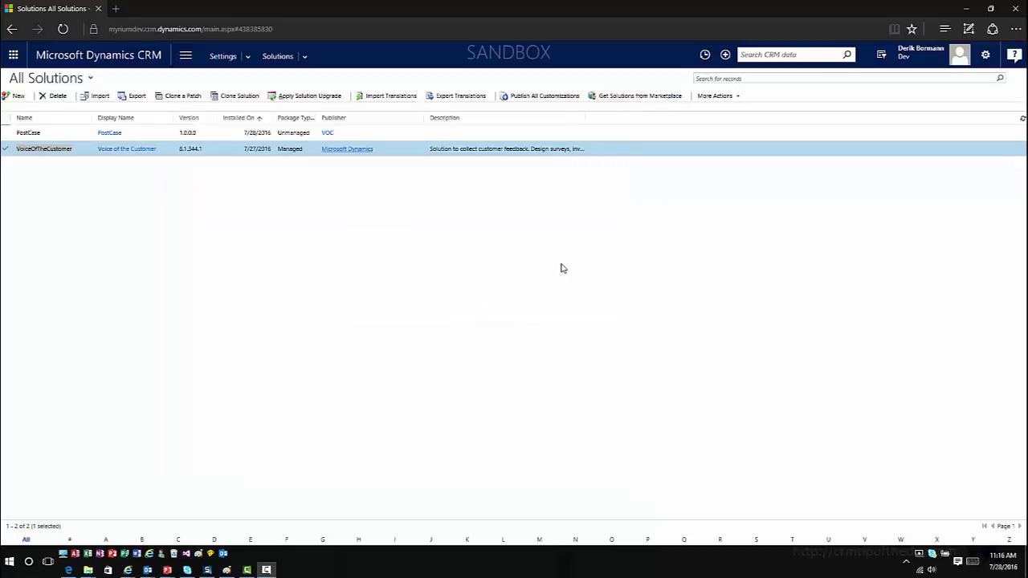
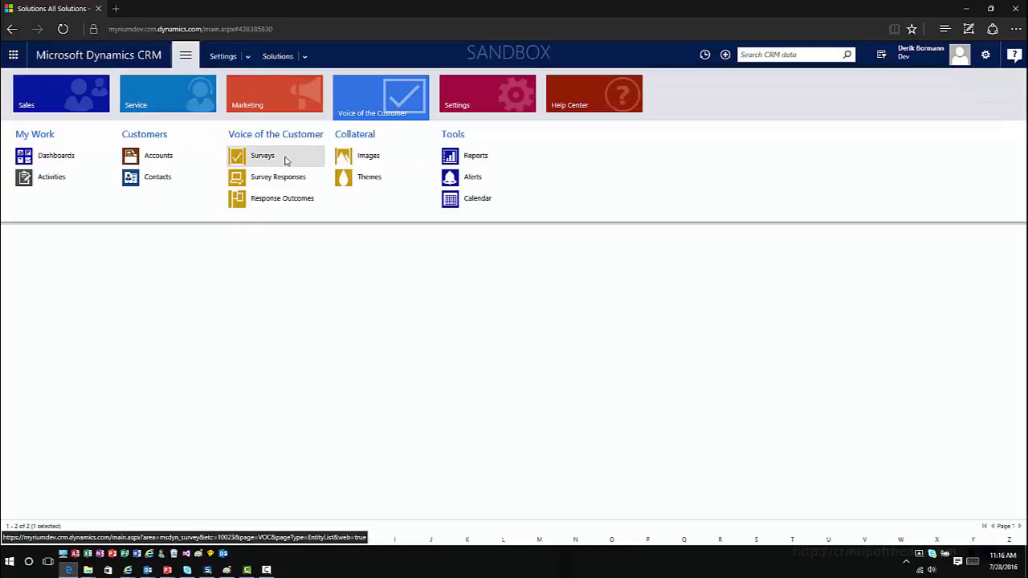
# Step: Open the Post Case Followup survey from the surveys list and review its settings down to the feedback section
pyautogui.click(285, 161)
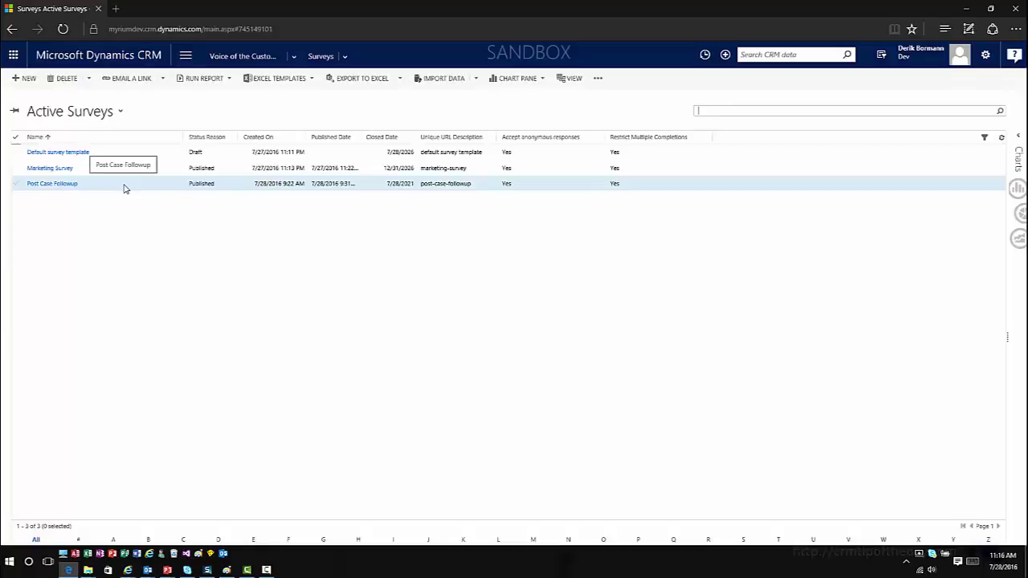
pyautogui.doubleClick(125, 189)
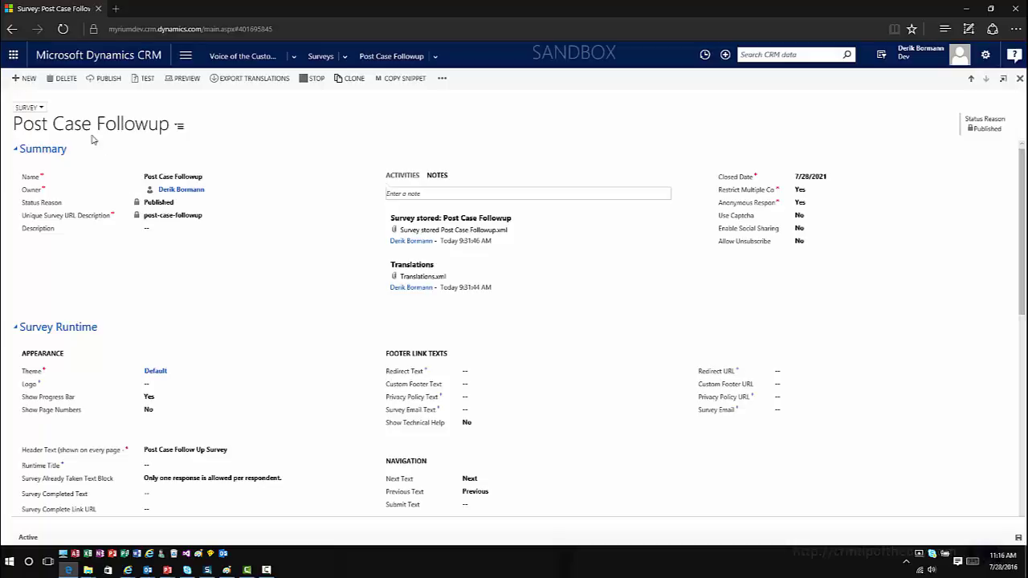
pyautogui.scroll(-4, 241, 448)
pyautogui.scroll(-3, 244, 448)
pyautogui.scroll(3, 246, 447)
pyautogui.scroll(-1, 245, 448)
pyautogui.scroll(-1, 246, 447)
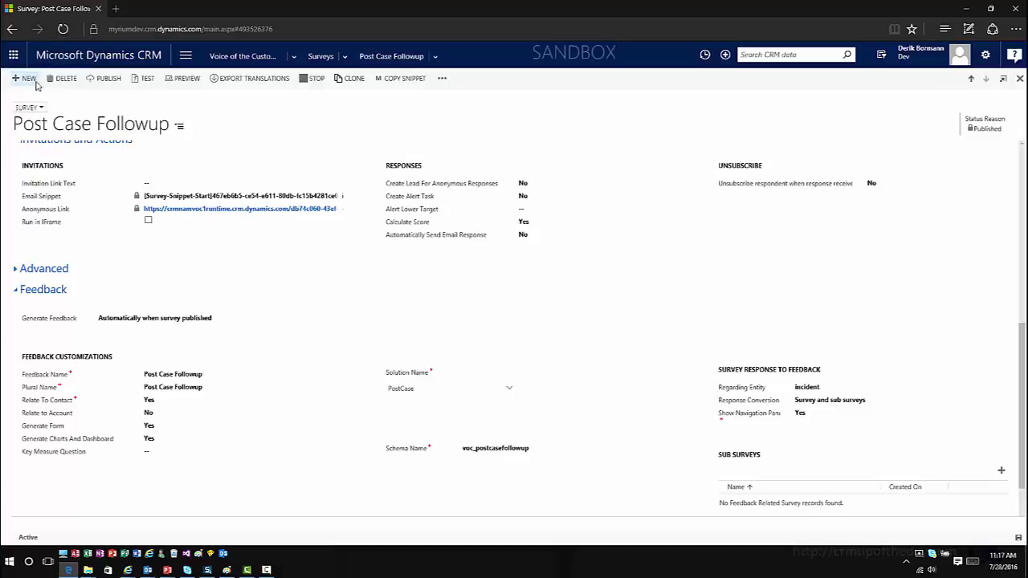
# Step: Start a new survey and name it Sample
pyautogui.click(32, 85)
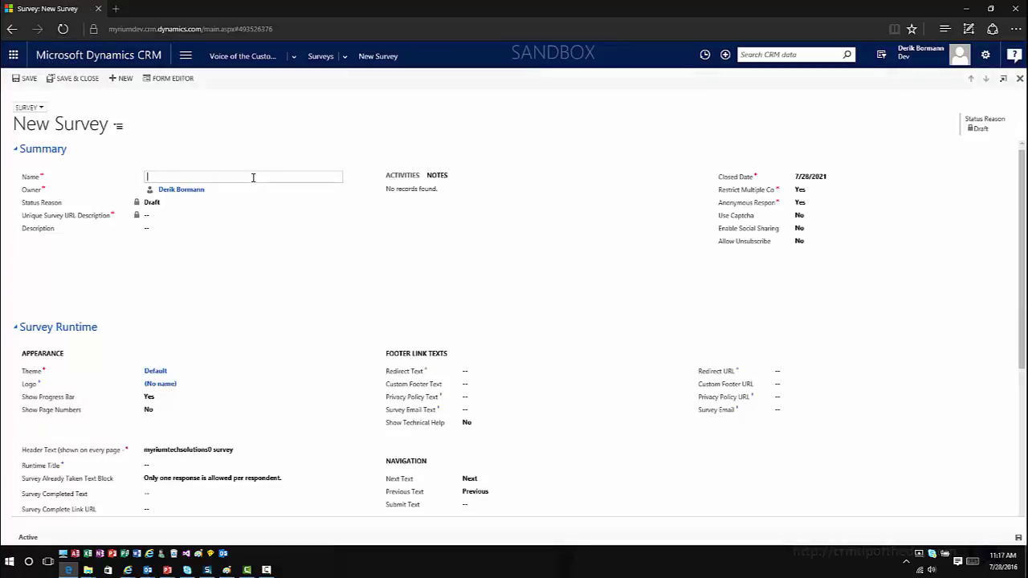
pyautogui.write('Sample')
pyautogui.press('Tab')
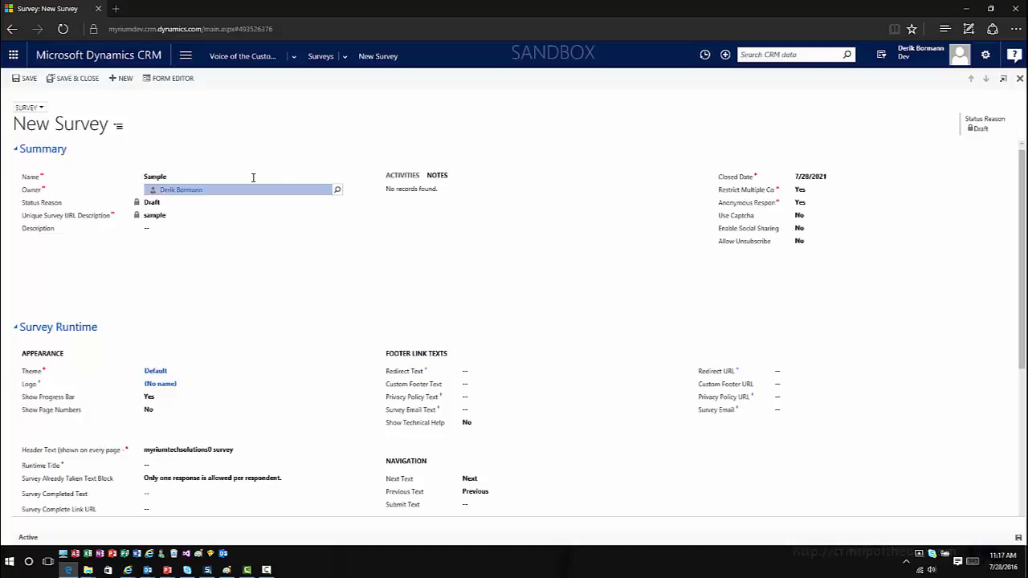
# Step: Replace the survey's header text with "Sample For Feedback"
pyautogui.scroll(-5, 254, 236)
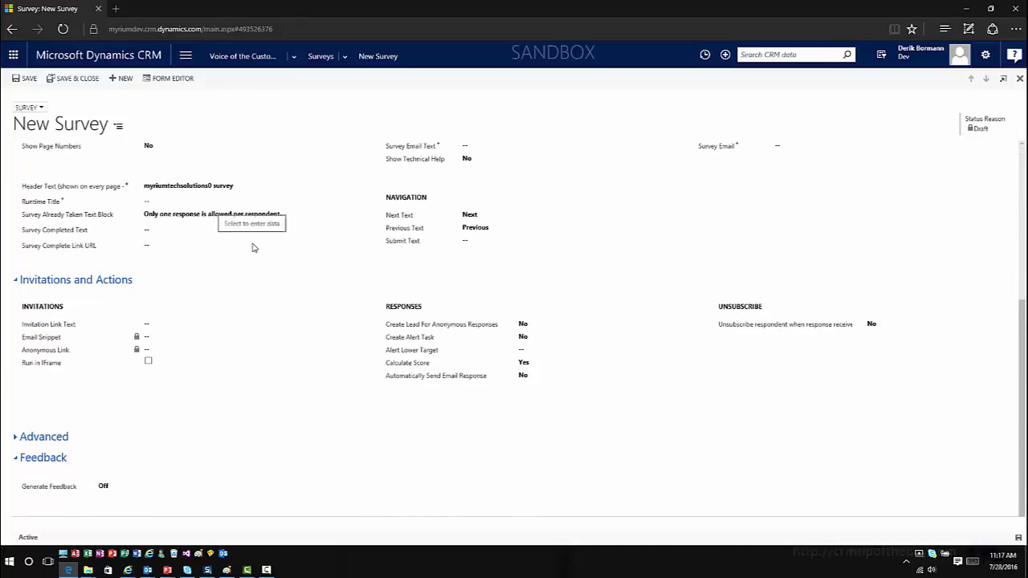
pyautogui.click(248, 187)
pyautogui.moveTo(247, 187); pyautogui.dragTo(145, 183)
pyautogui.write('Sample For Feedback')
pyautogui.press('Tab')
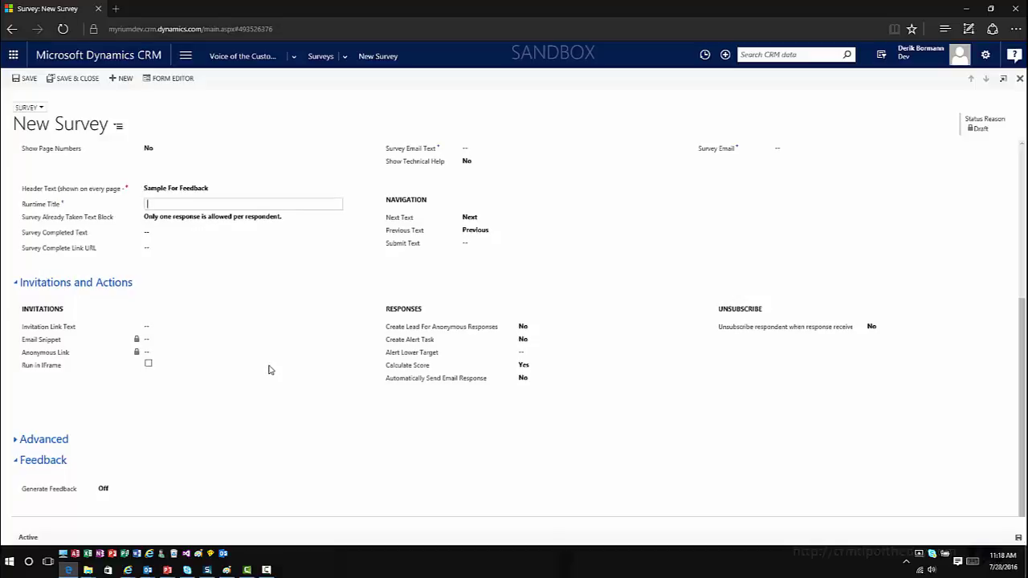
# Step: Set Generate Feedback to "Automatically when survey published" and bring up the feedback customization fields
pyautogui.click(147, 490)
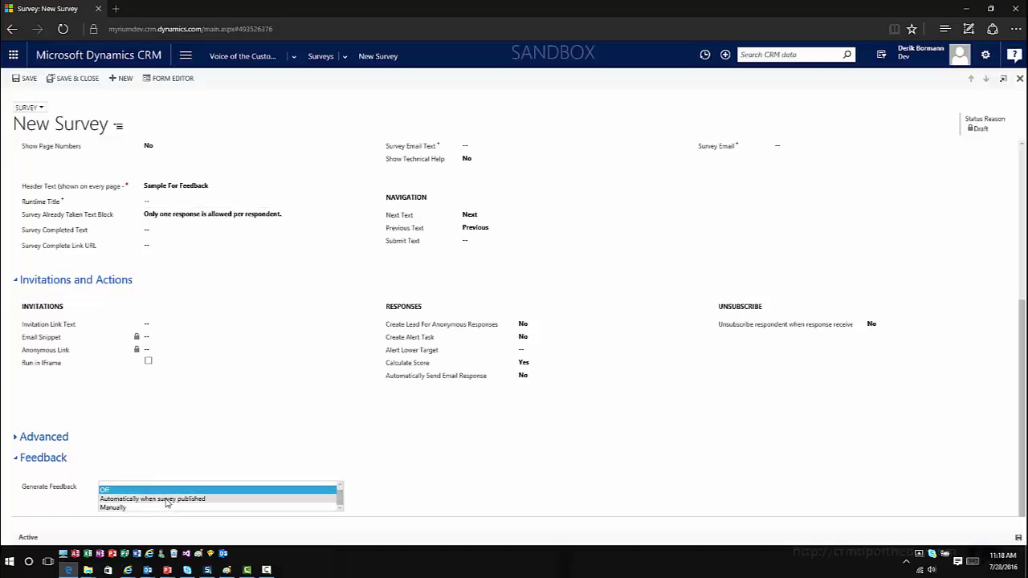
pyautogui.click(166, 500)
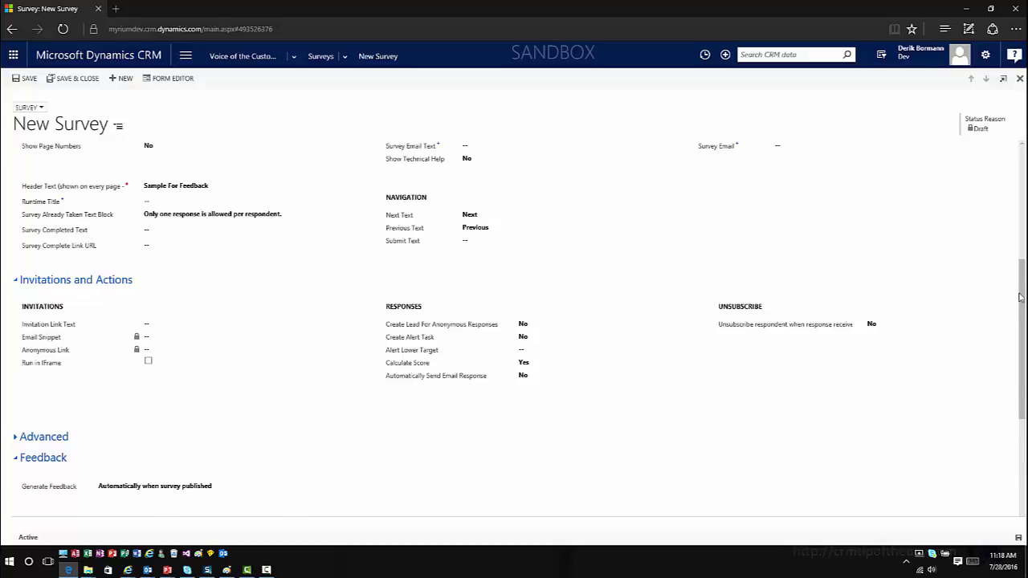
pyautogui.moveTo(1020, 299); pyautogui.dragTo(1020, 391)
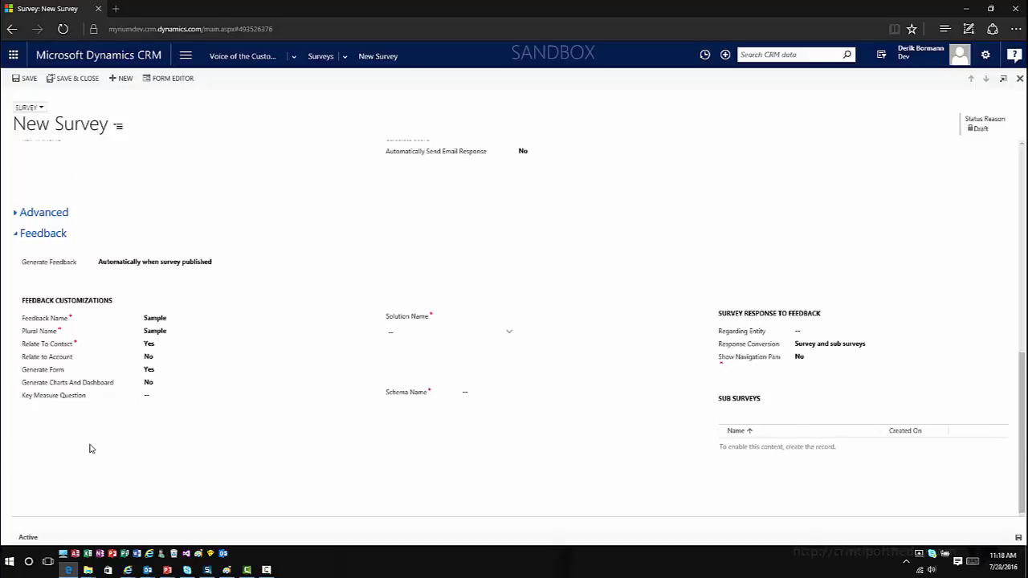
# Step: Try the Manually option for Generate Feedback, and set it back to "Automatically when survey published"
pyautogui.click(166, 265)
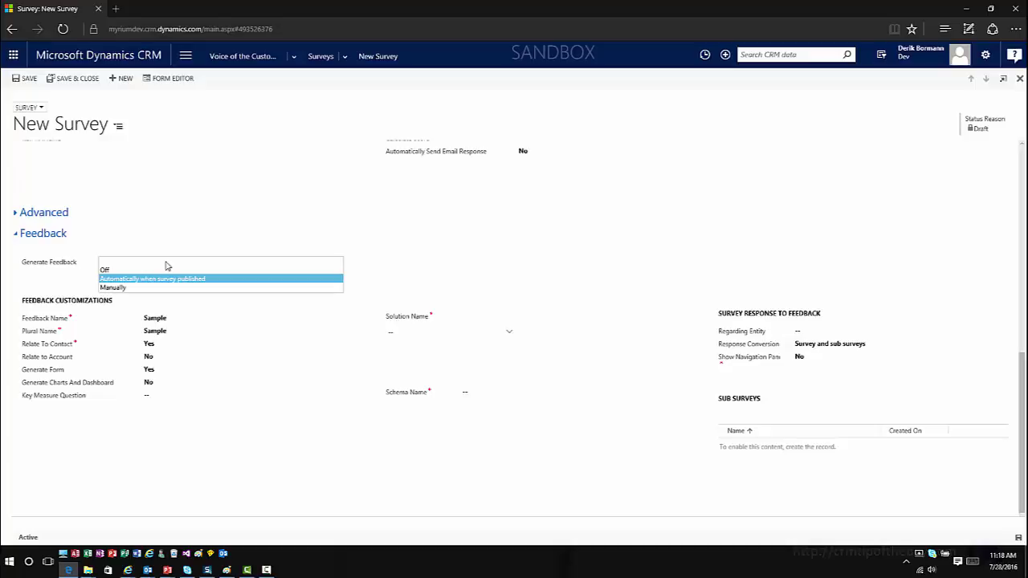
pyautogui.click(158, 288)
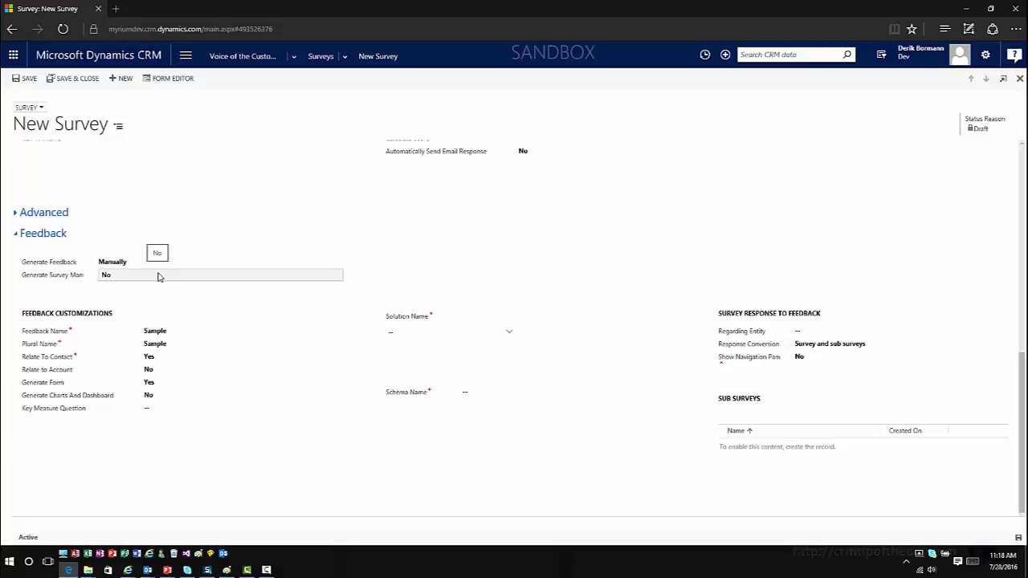
pyautogui.click(159, 281)
pyautogui.click(158, 266)
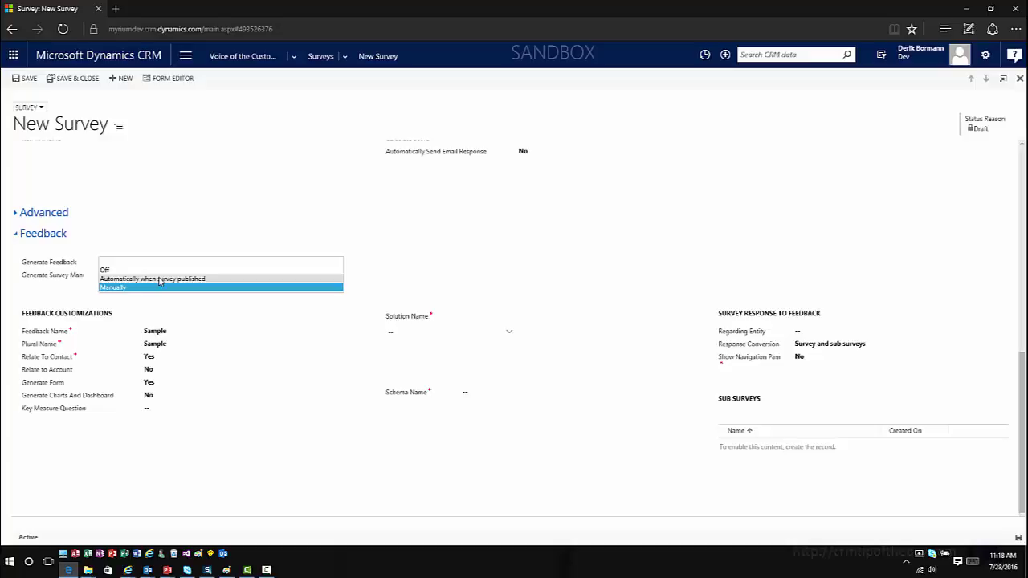
pyautogui.click(159, 279)
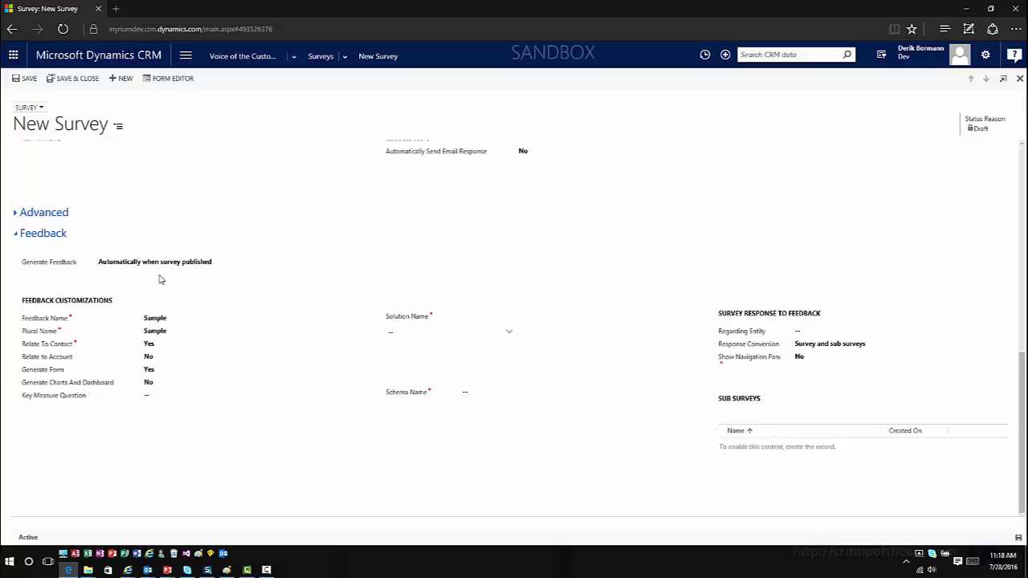
# Step: Set the feedback's plural name to Samples and choose PostCase as its solution
pyautogui.click(186, 331)
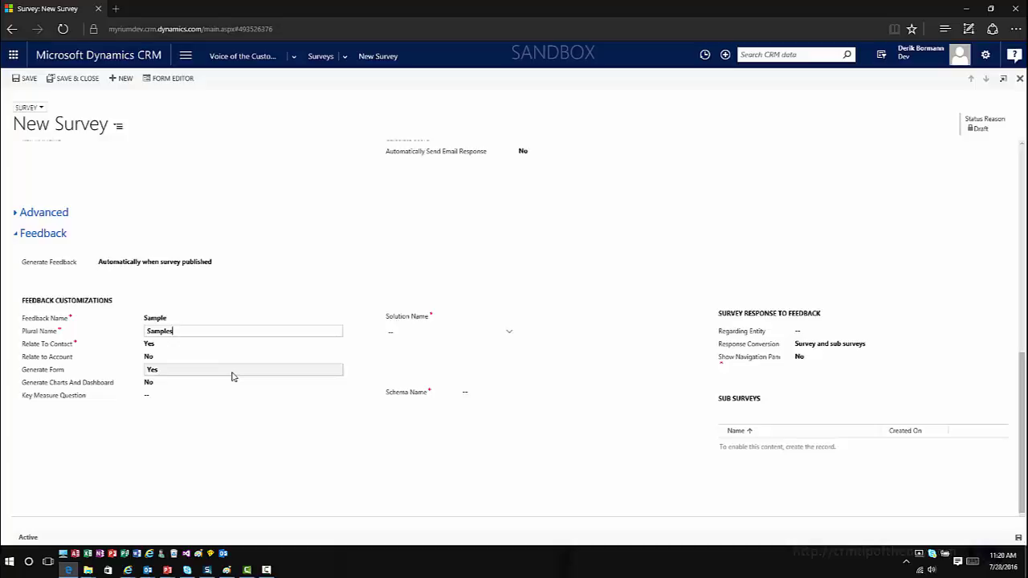
pyautogui.scroll(-1, 233, 377)
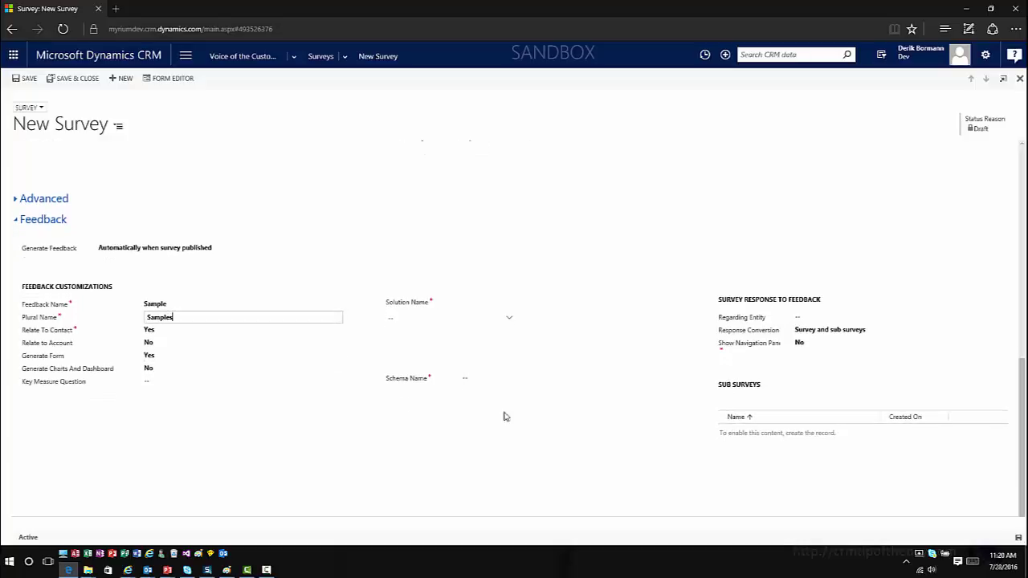
pyautogui.click(511, 320)
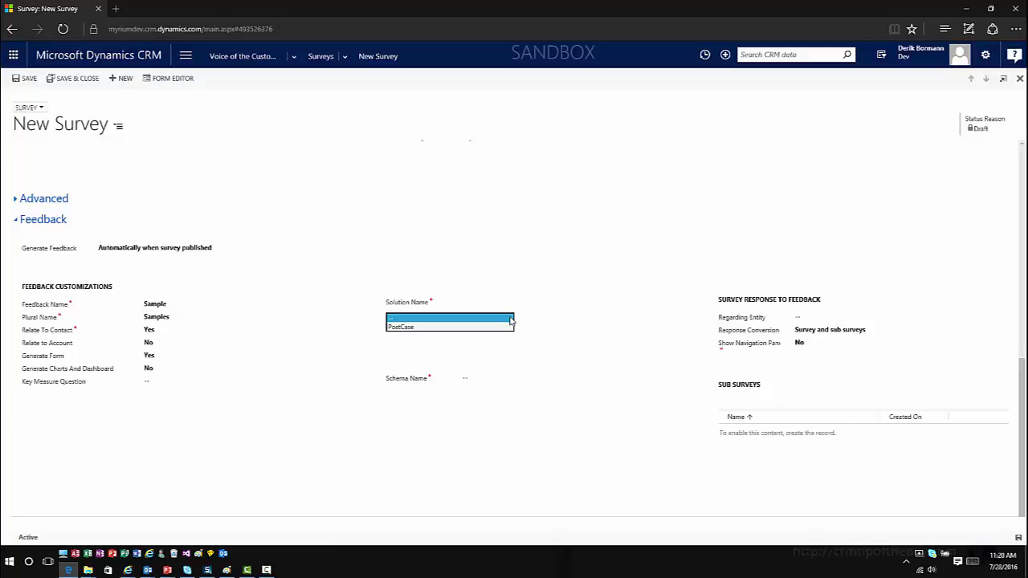
pyautogui.click(442, 328)
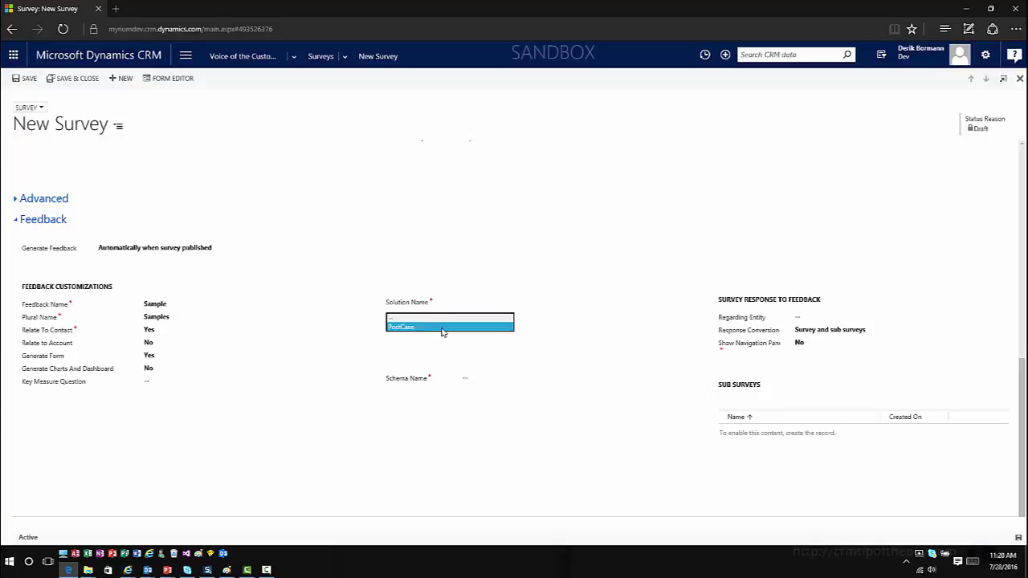
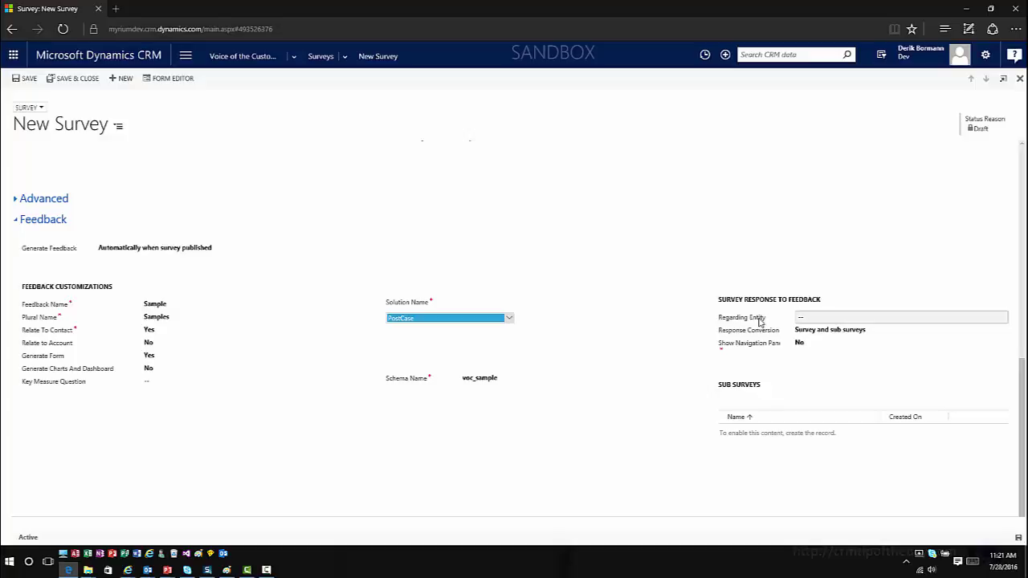
# Step: Set the feedback's regarding entity to incident and keep response conversion at "Survey and sub surveys"
pyautogui.click(840, 318)
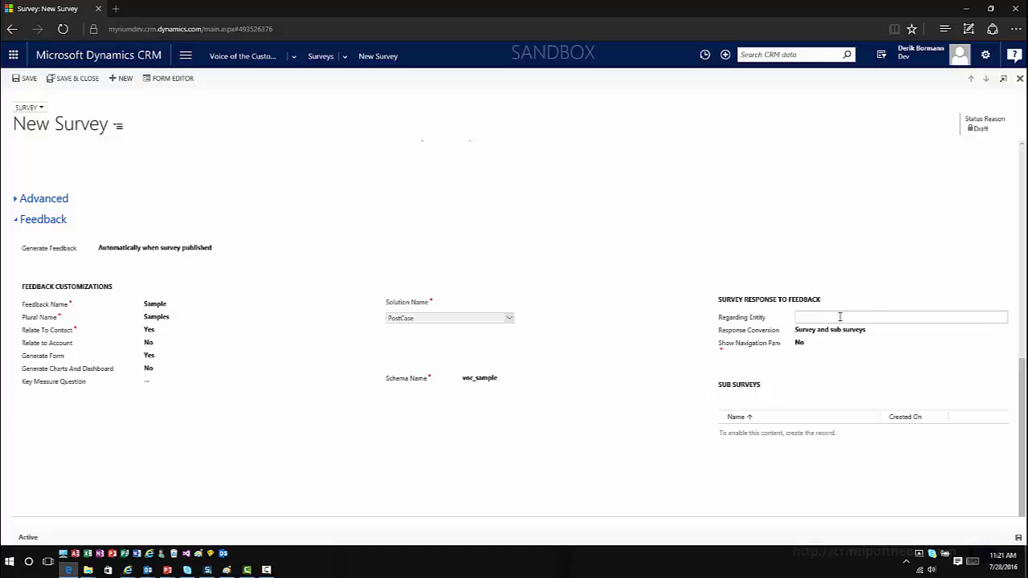
pyautogui.write('incident')
pyautogui.press('Tab')
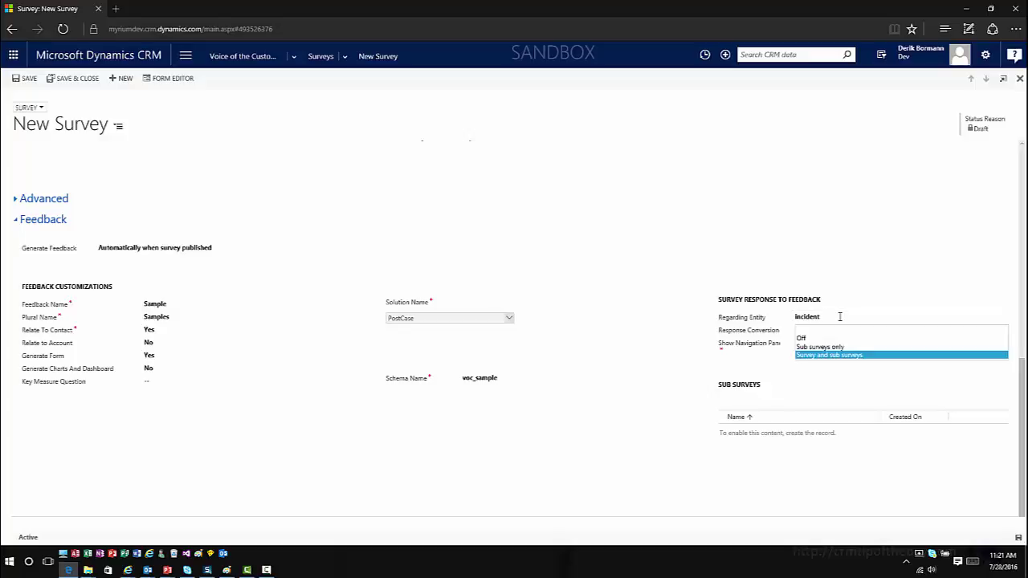
pyautogui.click(817, 356)
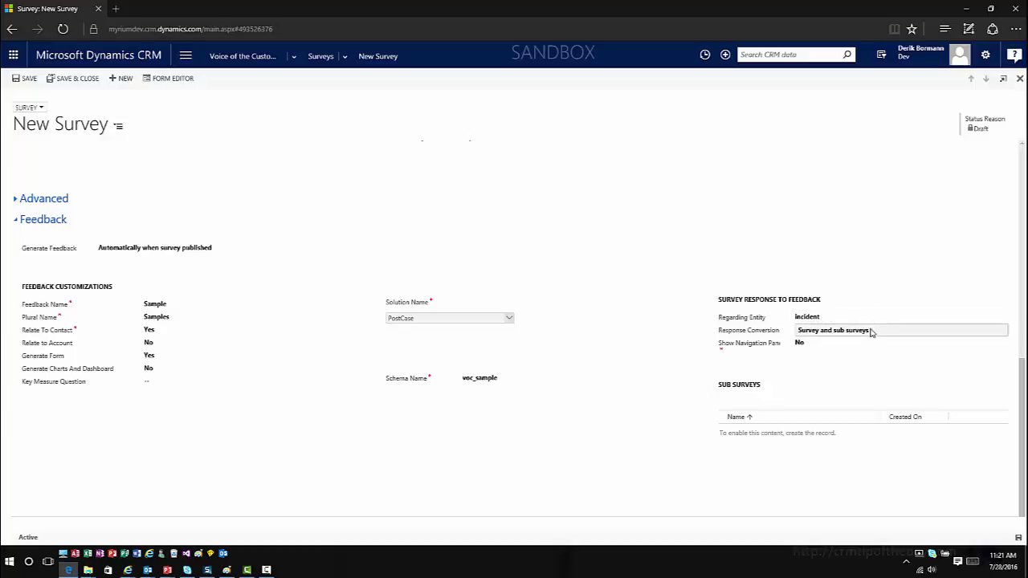
# Step: Try Off and "Sub surveys only" for response conversion, and restore "Survey and sub surveys"
pyautogui.click(803, 337)
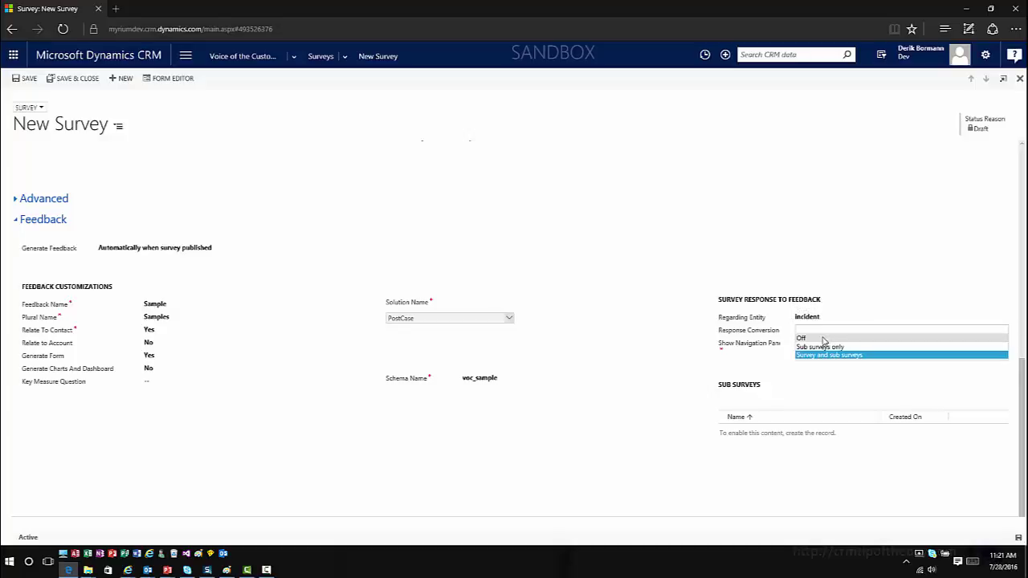
pyautogui.click(826, 338)
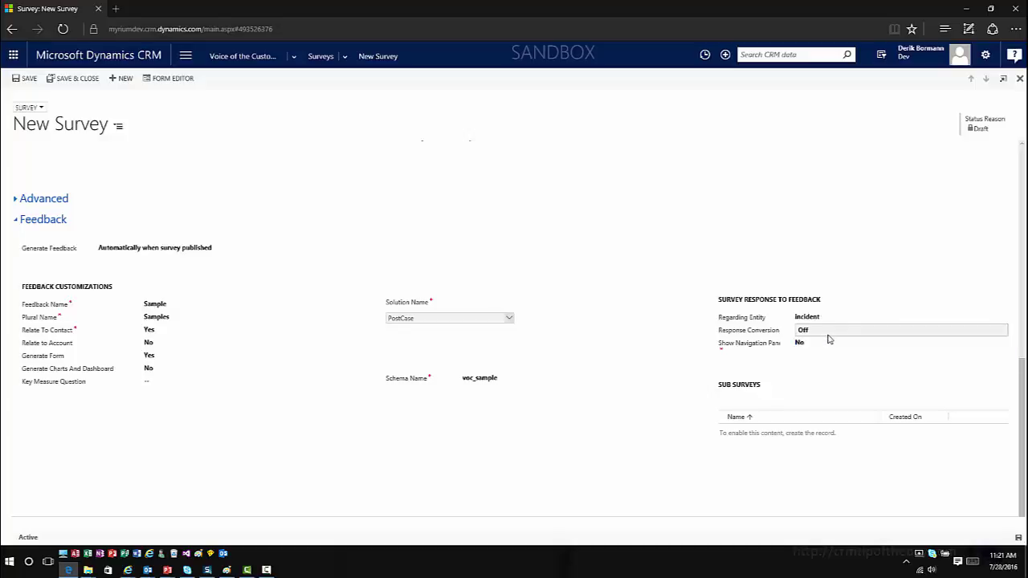
pyautogui.click(830, 337)
pyautogui.click(829, 347)
pyautogui.click(830, 336)
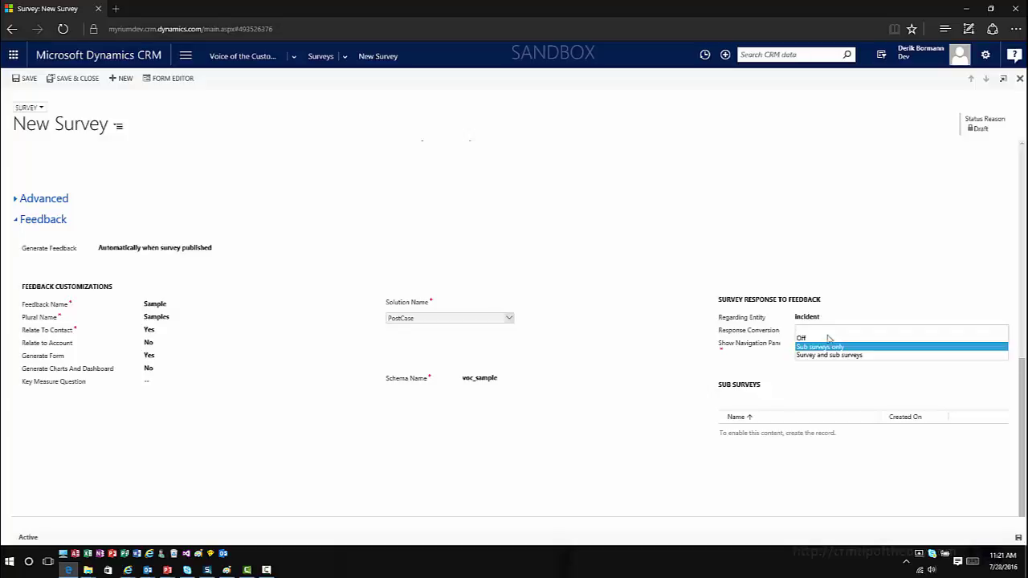
pyautogui.click(831, 355)
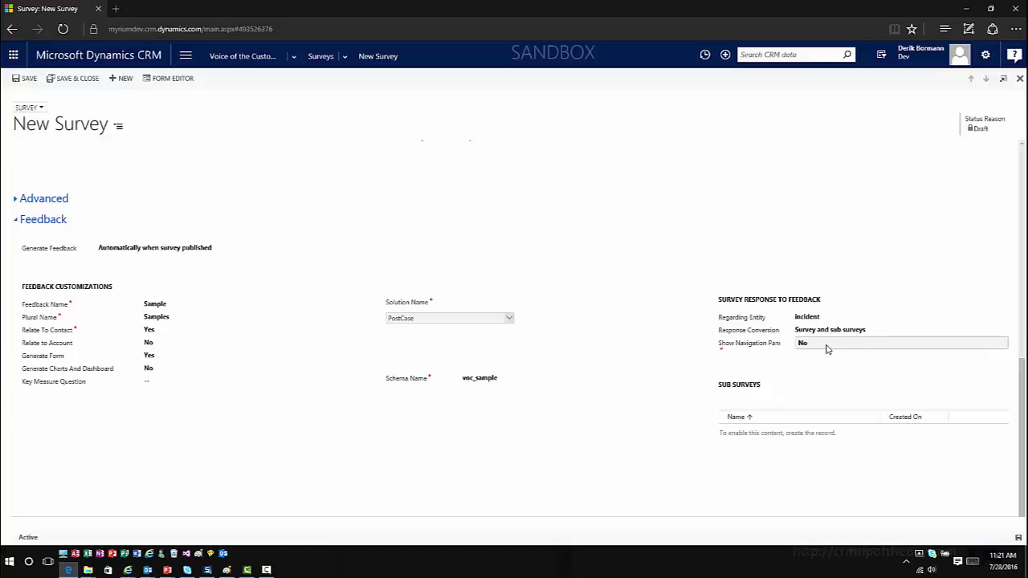
# Step: Set the survey's Show Navigation Pane option to Yes, and leave for the Solutions list, discarding the unsaved survey
pyautogui.click(825, 349)
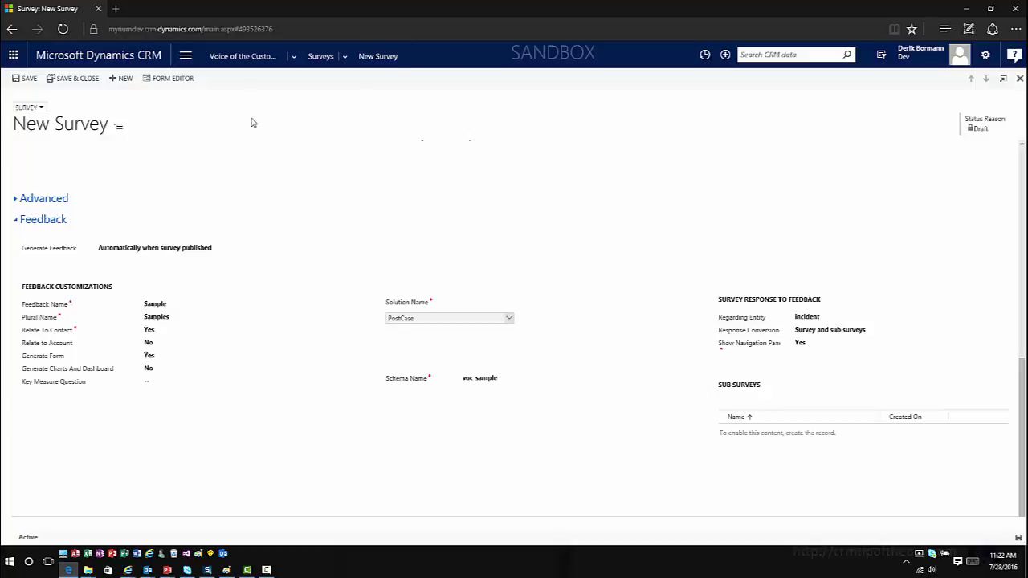
pyautogui.click(186, 56)
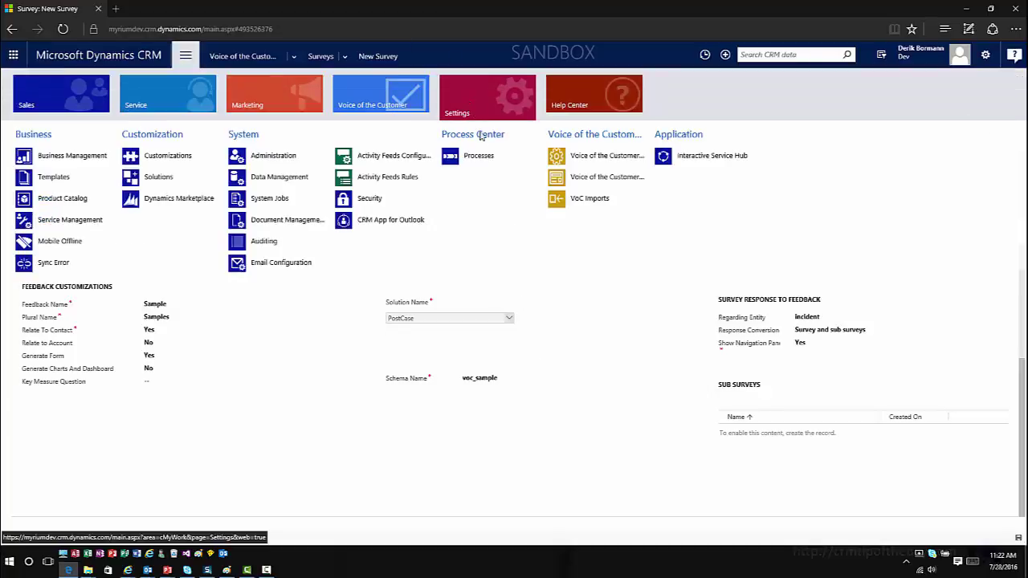
pyautogui.click(161, 175)
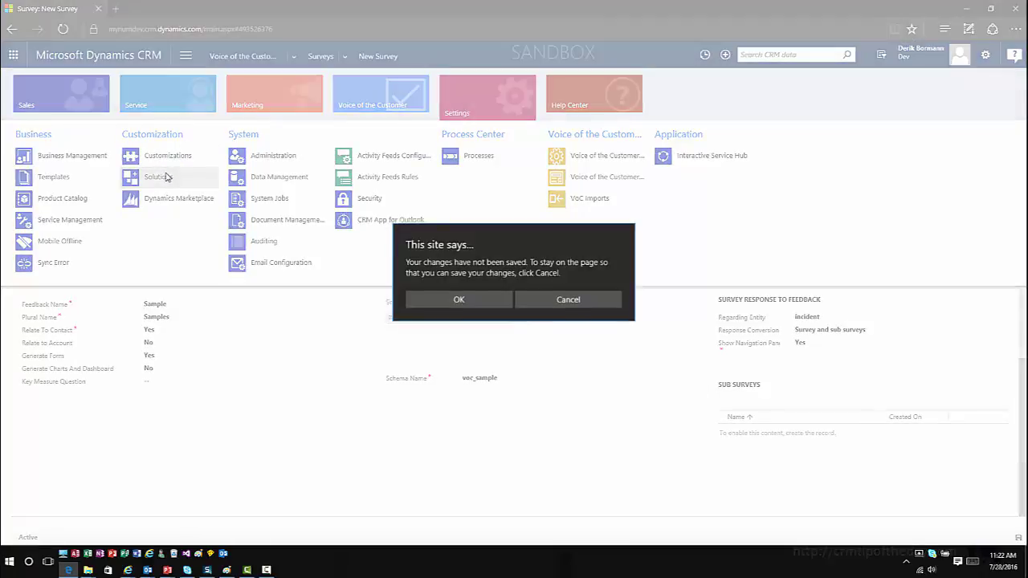
pyautogui.click(477, 300)
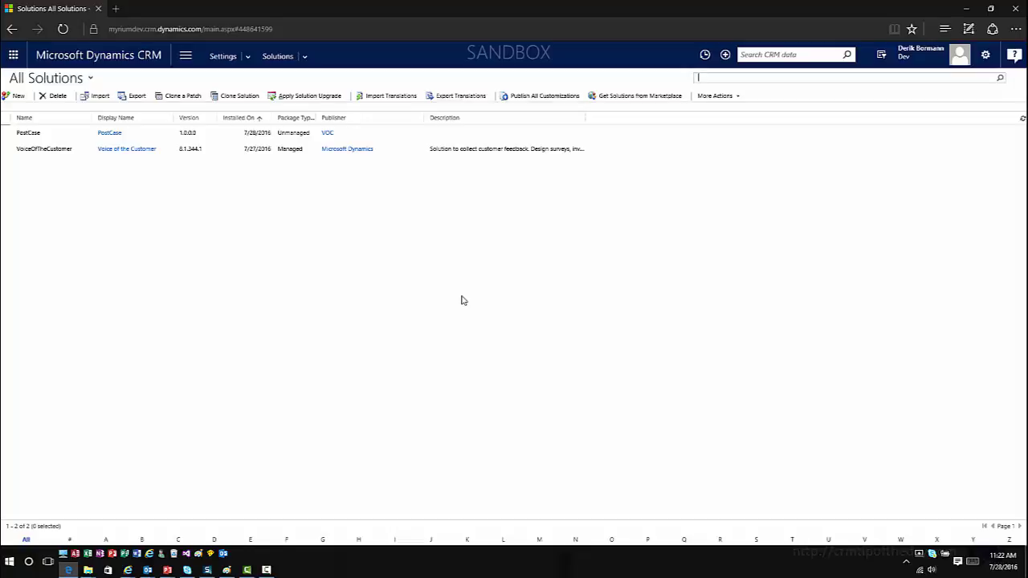
# Step: Open the active Voice of the Customer survey logs and examine the entries about feedback generation and relationship creation
pyautogui.click(243, 62)
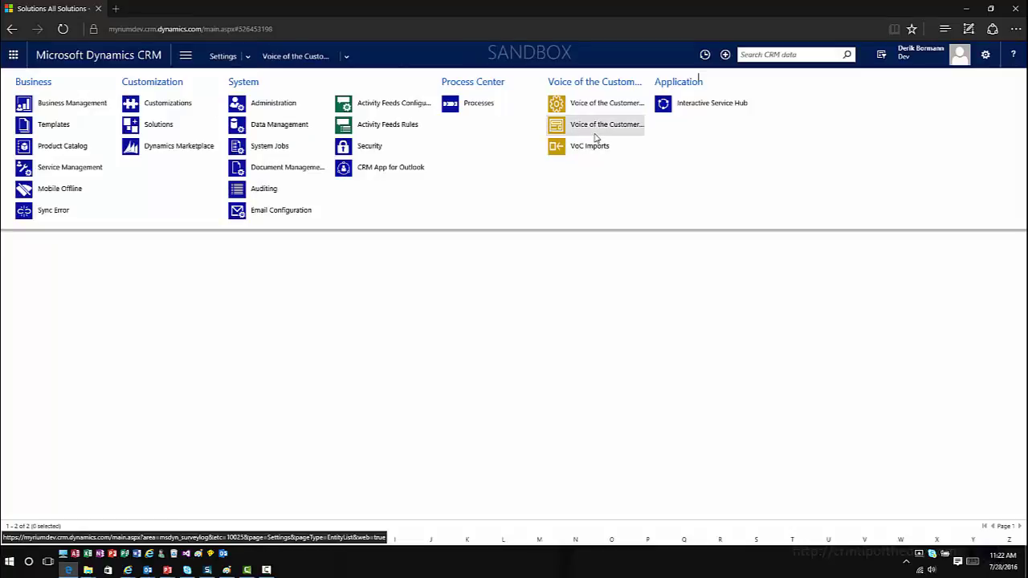
pyautogui.click(596, 135)
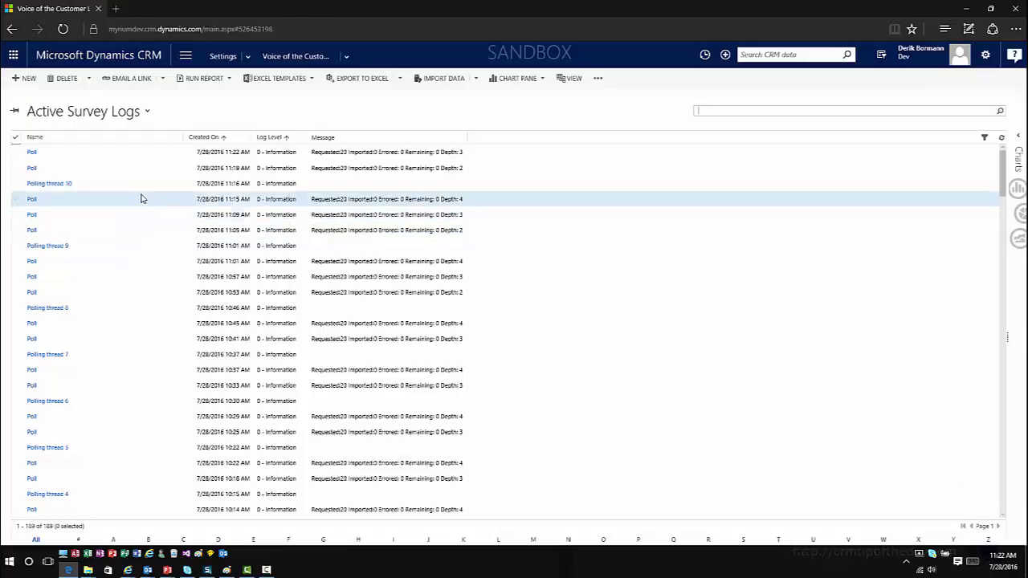
pyautogui.scroll(-3, 141, 198)
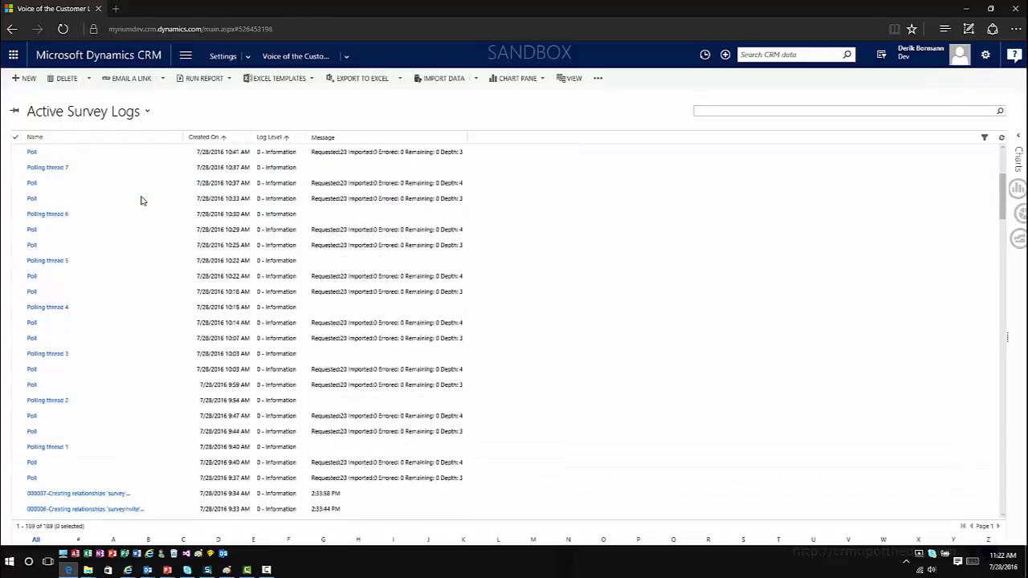
pyautogui.scroll(-3, 148, 276)
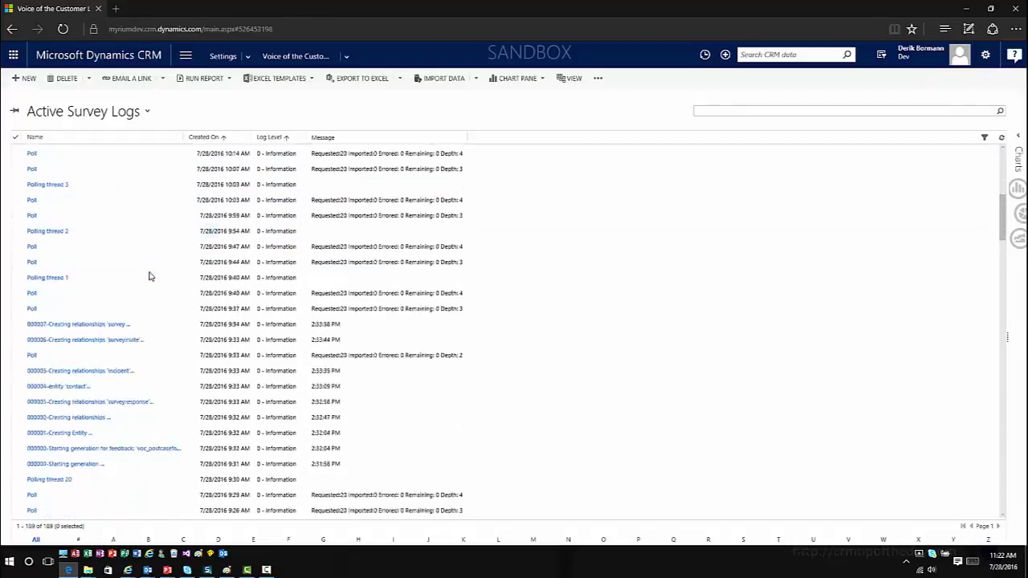
pyautogui.scroll(-2, 148, 277)
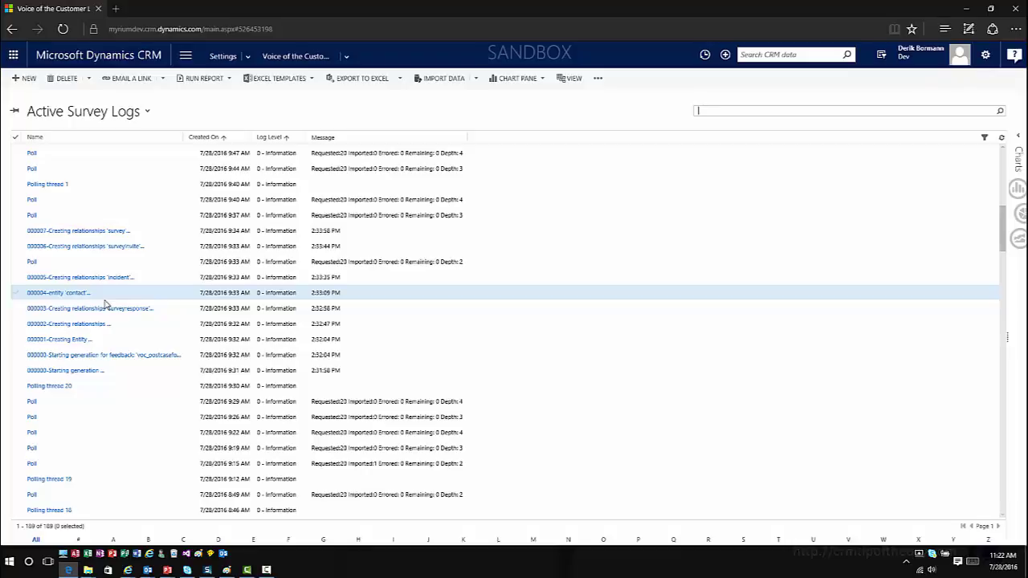
# Step: Return to the Solutions list and open the PostCase solution to inspect its components
pyautogui.click(186, 55)
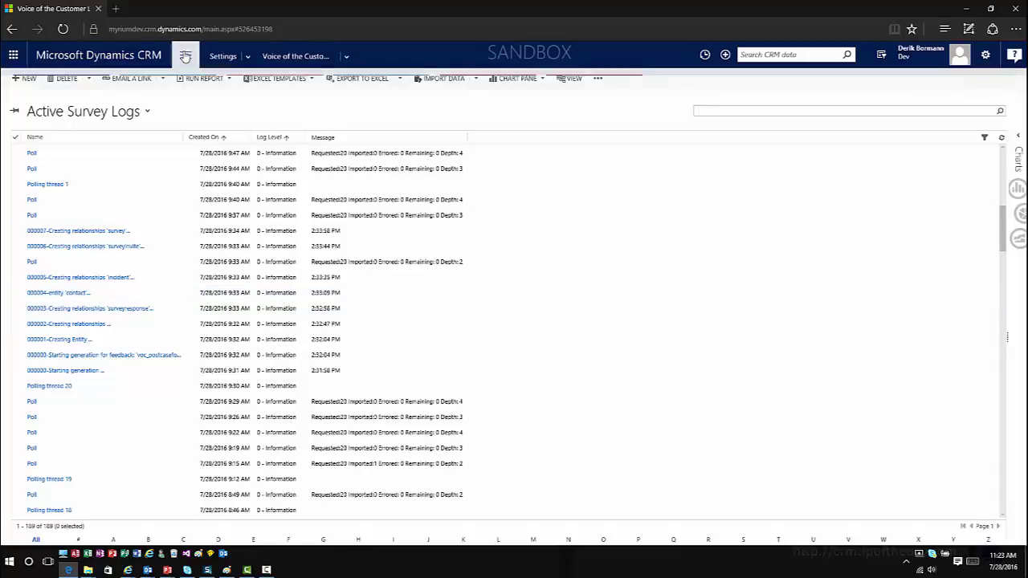
pyautogui.click(474, 98)
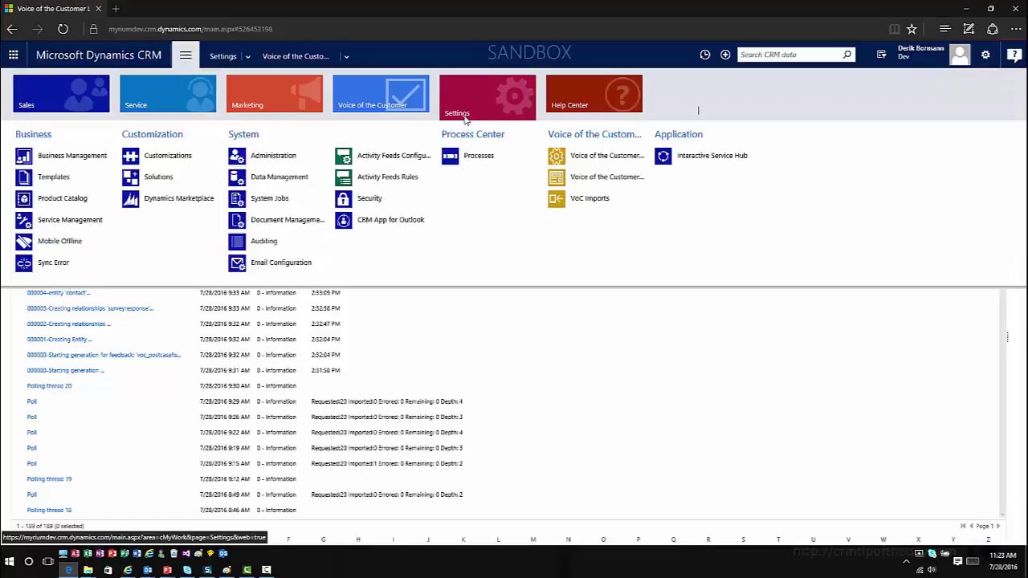
pyautogui.click(201, 179)
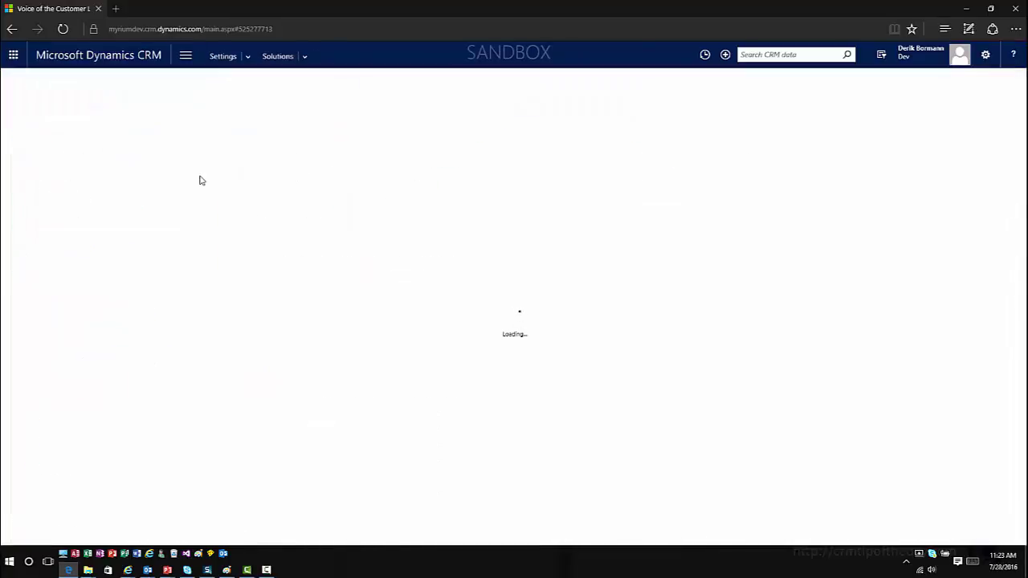
pyautogui.doubleClick(62, 134)
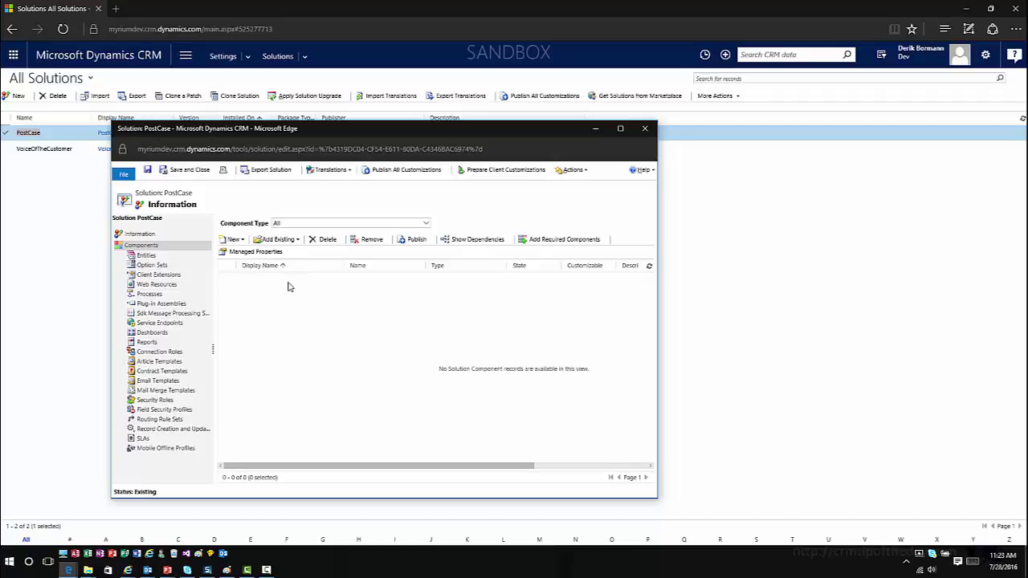
# Step: Review the existing entities available to add to the PostCase solution, and close the solution without adding any
pyautogui.click(291, 240)
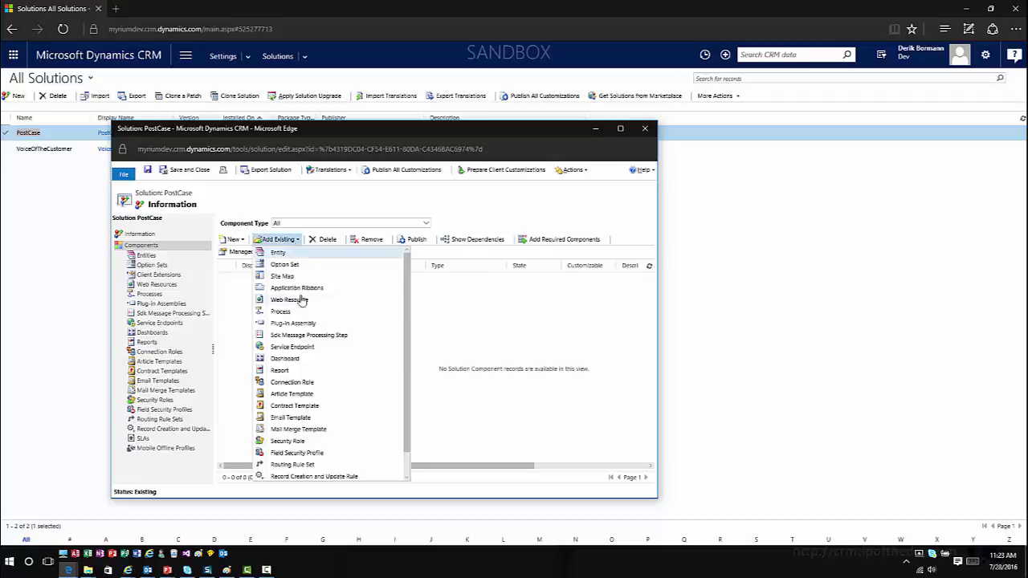
pyautogui.click(287, 255)
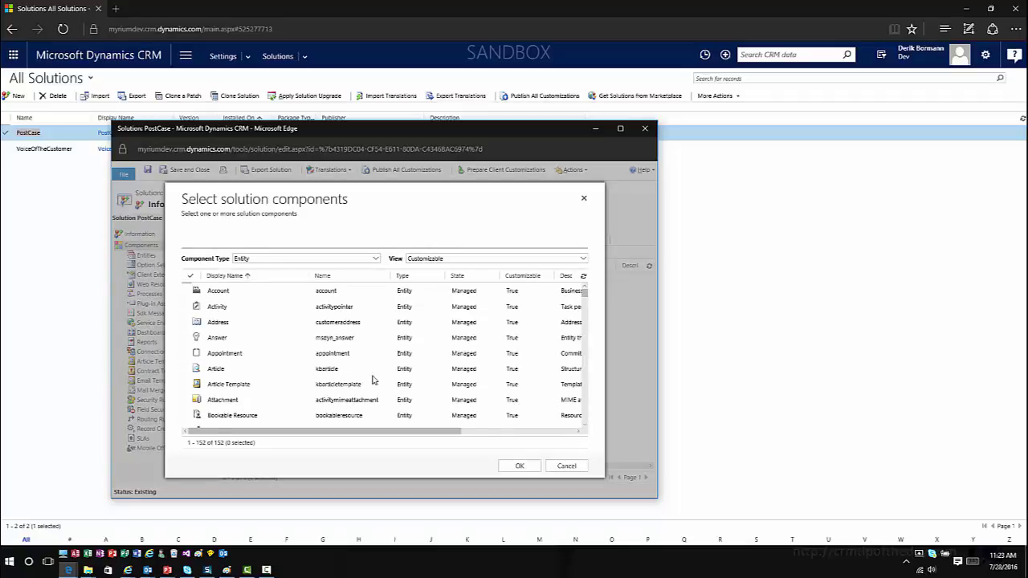
pyautogui.click(567, 465)
pyautogui.click(645, 129)
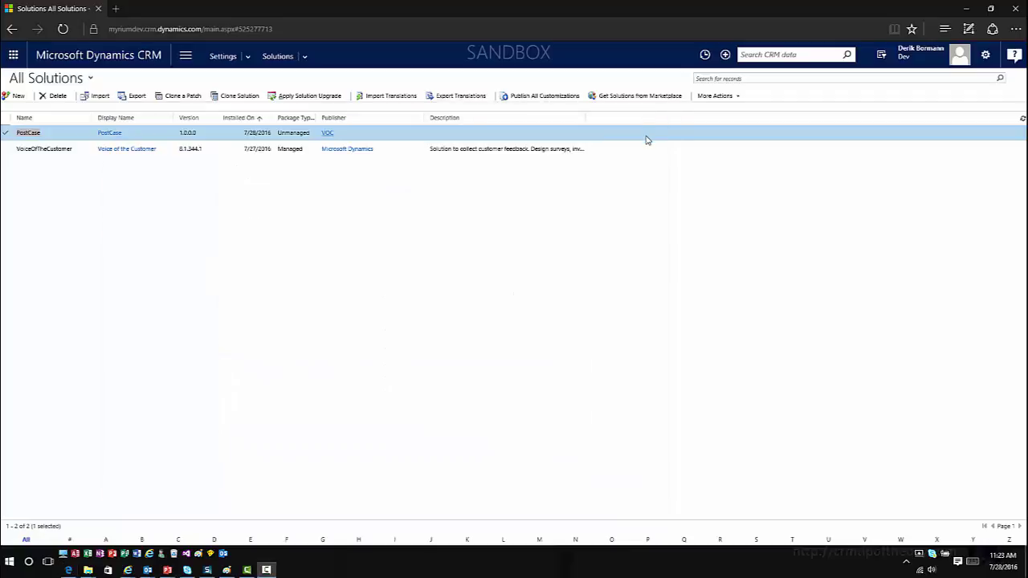